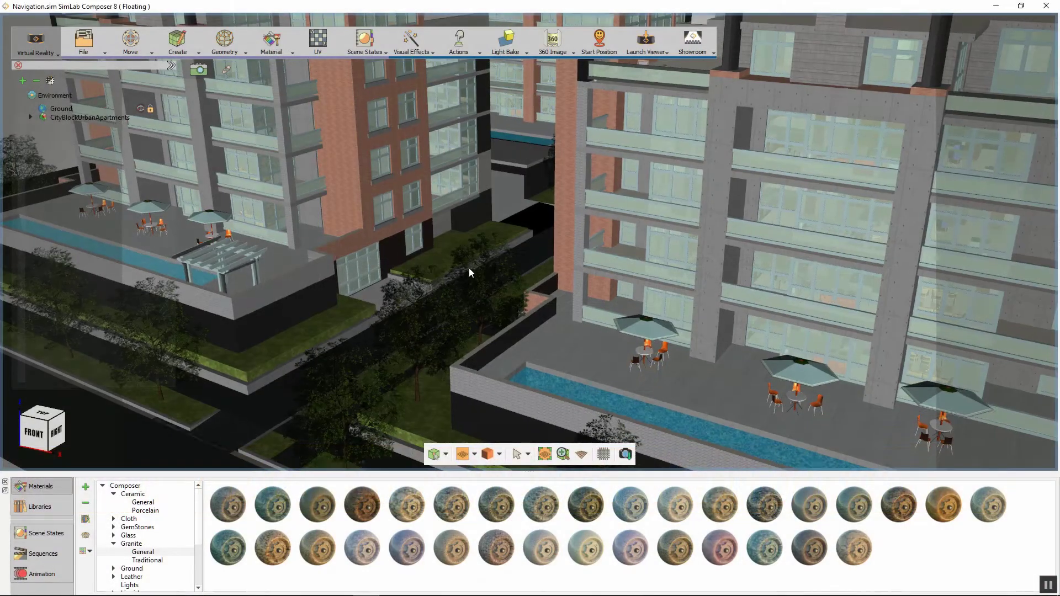
# Step: Place a viewer start position on the road between the two apartment buildings
pyautogui.moveTo(503, 274); pyautogui.dragTo(697, 265)
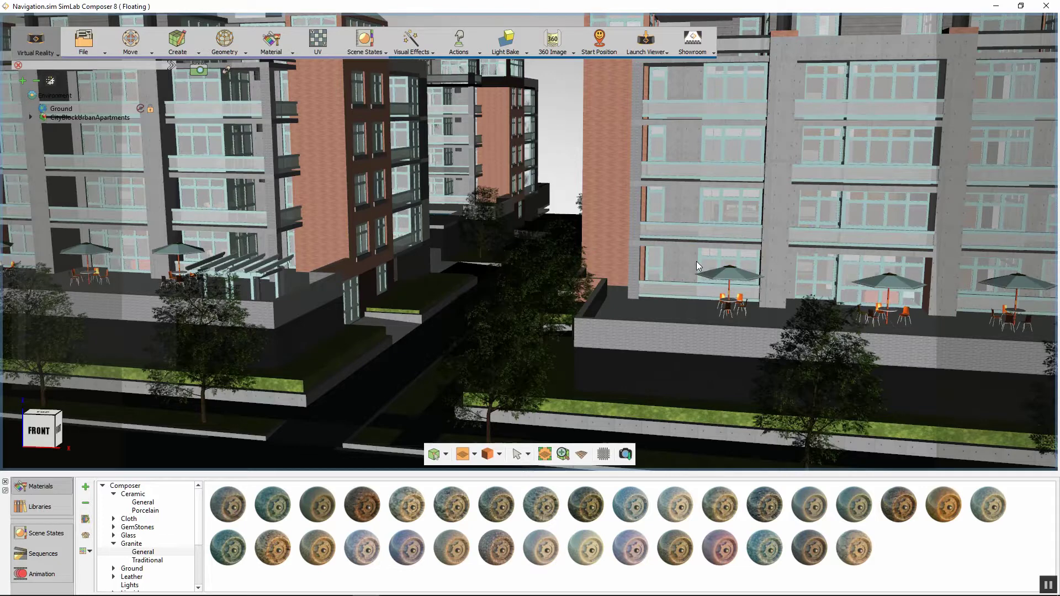
pyautogui.click(601, 54)
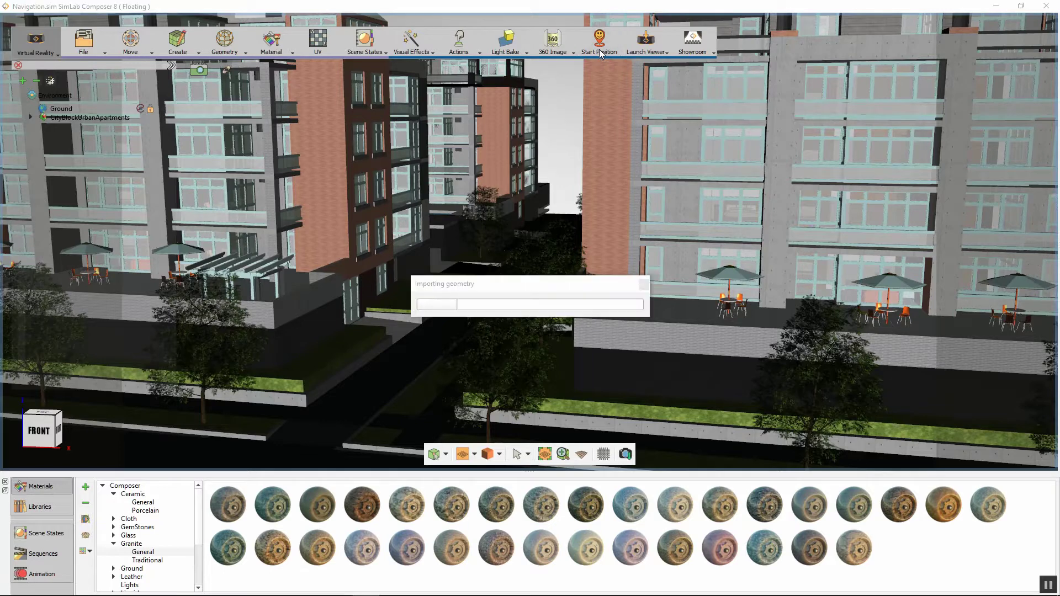
pyautogui.click(386, 390)
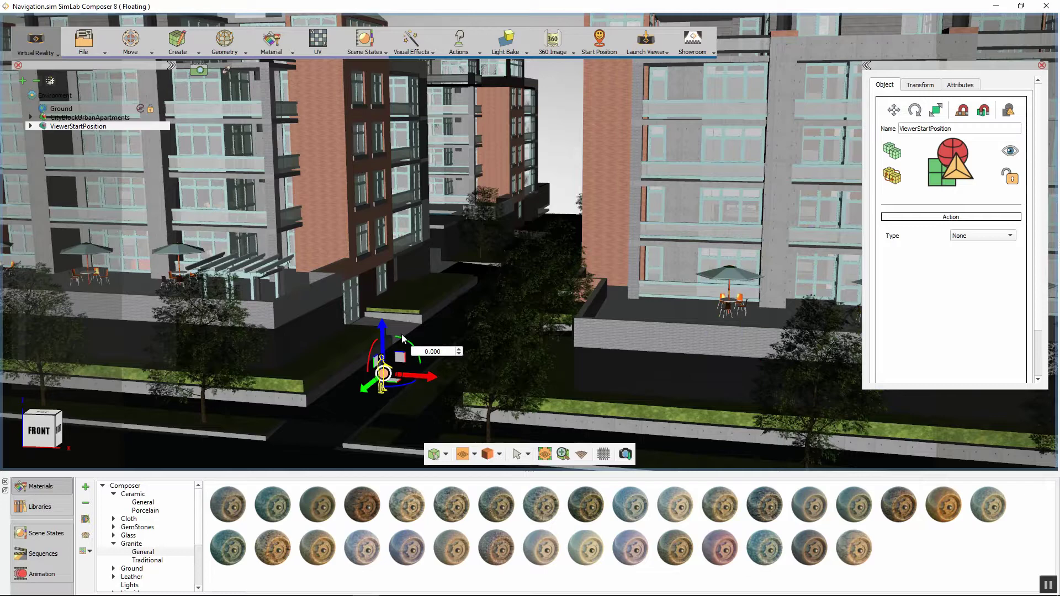
# Step: Rotate the start position figure about 70° around its vertical axis to face along the road
pyautogui.press('f')
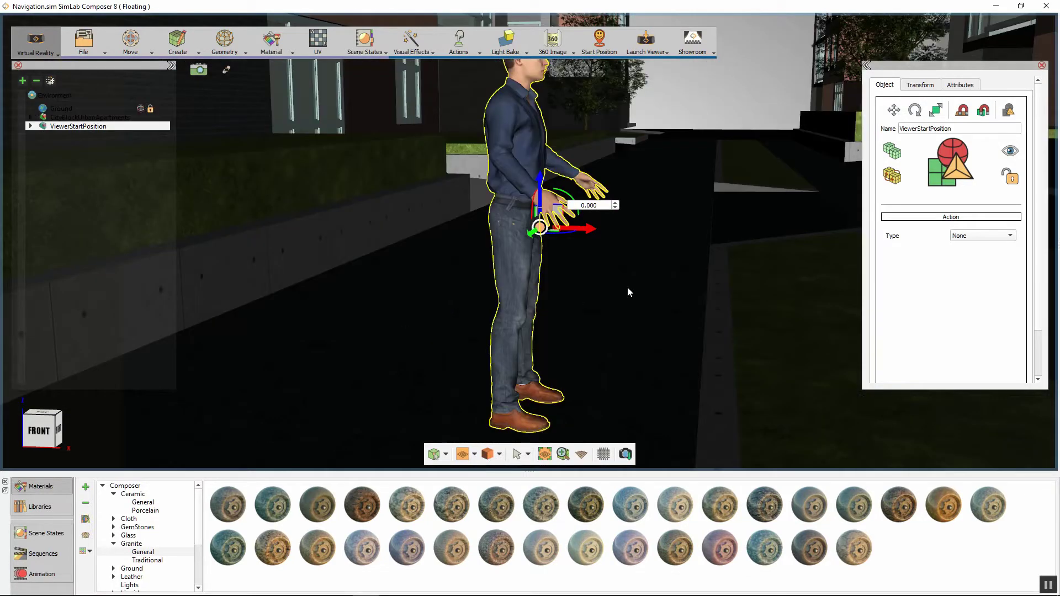
pyautogui.scroll(-5, 656, 253)
pyautogui.moveTo(657, 186); pyautogui.dragTo(650, 239, button='middle')
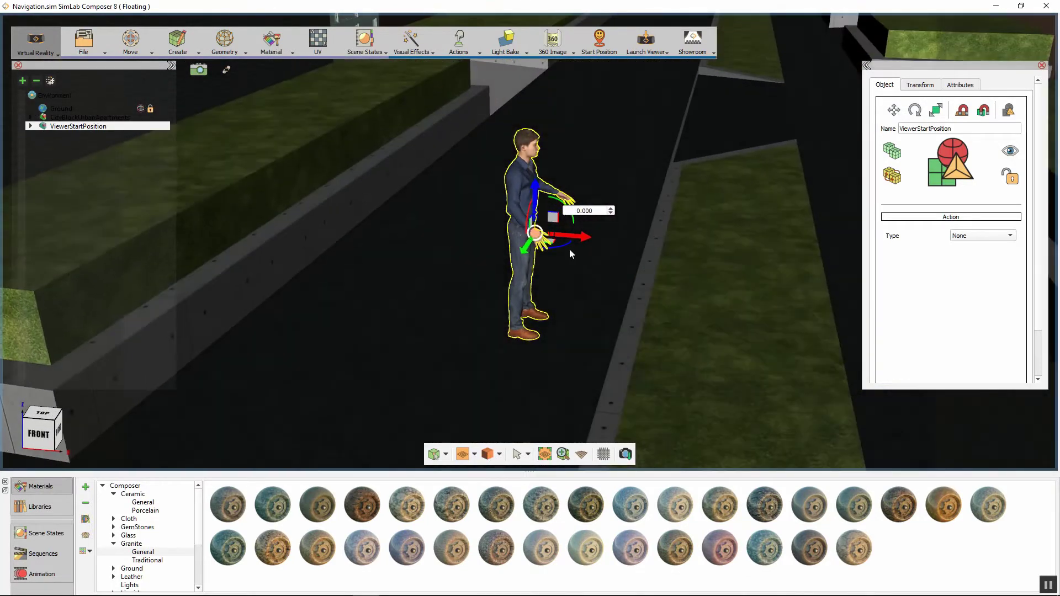
pyautogui.moveTo(560, 246); pyautogui.dragTo(633, 245)
pyautogui.scroll(-3, 637, 231)
pyautogui.moveTo(650, 247); pyautogui.dragTo(730, 207, button='middle')
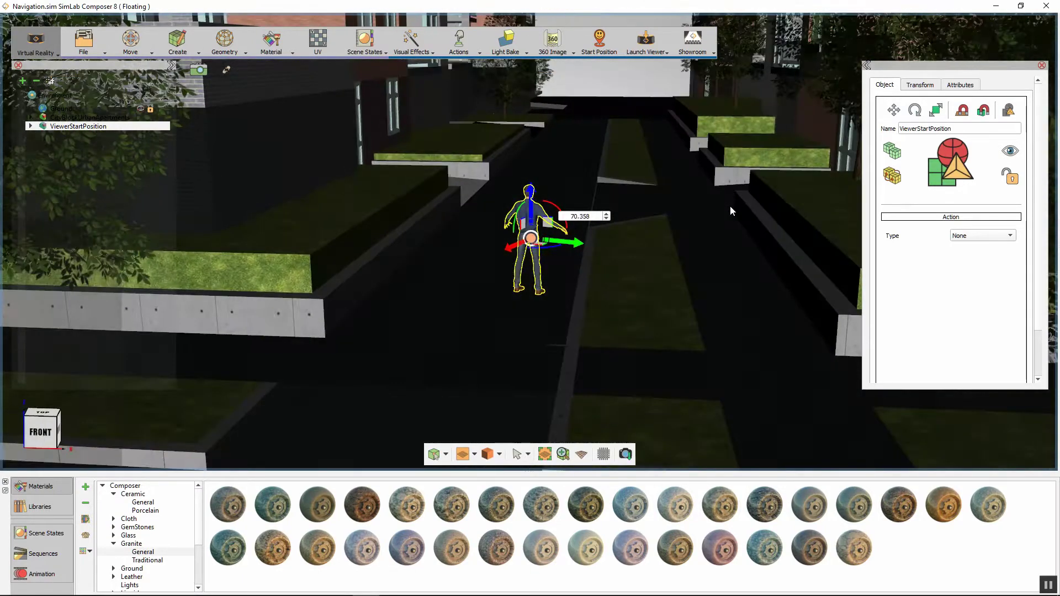
# Step: Make the terrace floors of both buildings and the grass areas ground objects for VR
pyautogui.moveTo(726, 206); pyautogui.dragTo(615, 261)
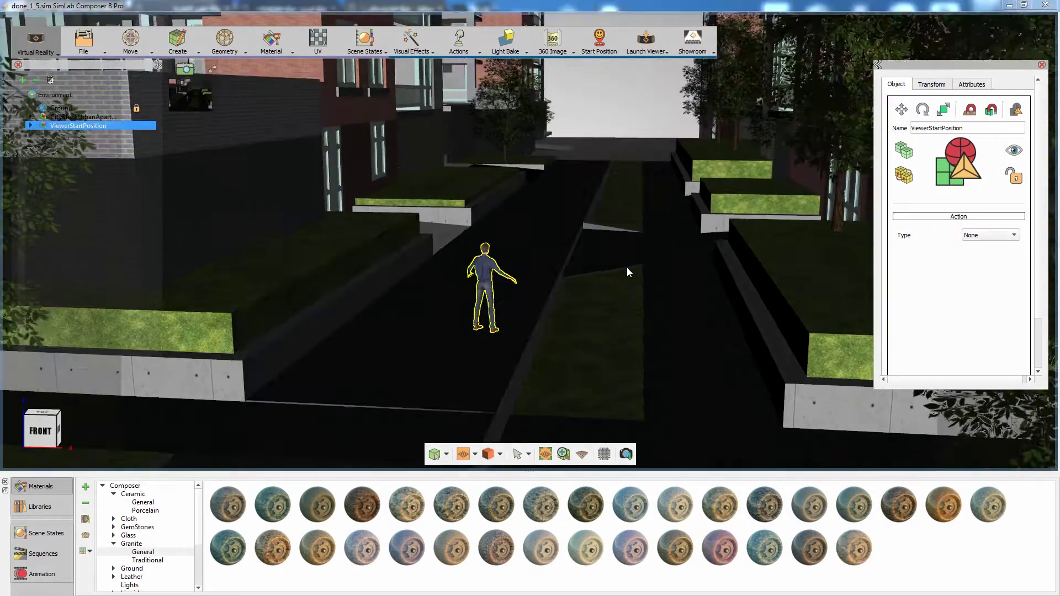
pyautogui.moveTo(628, 267); pyautogui.dragTo(437, 261)
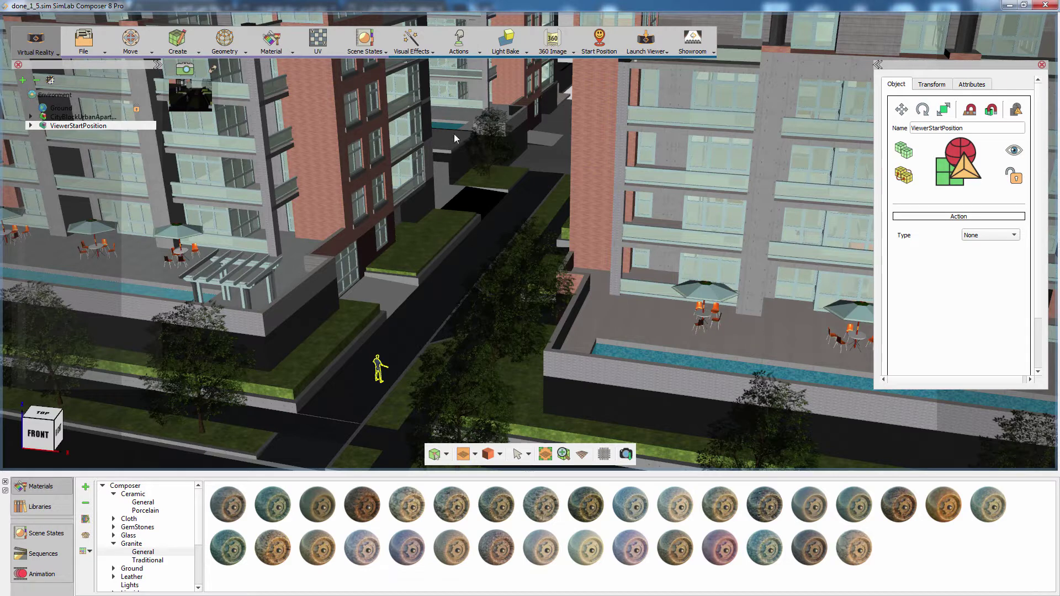
pyautogui.click(430, 53)
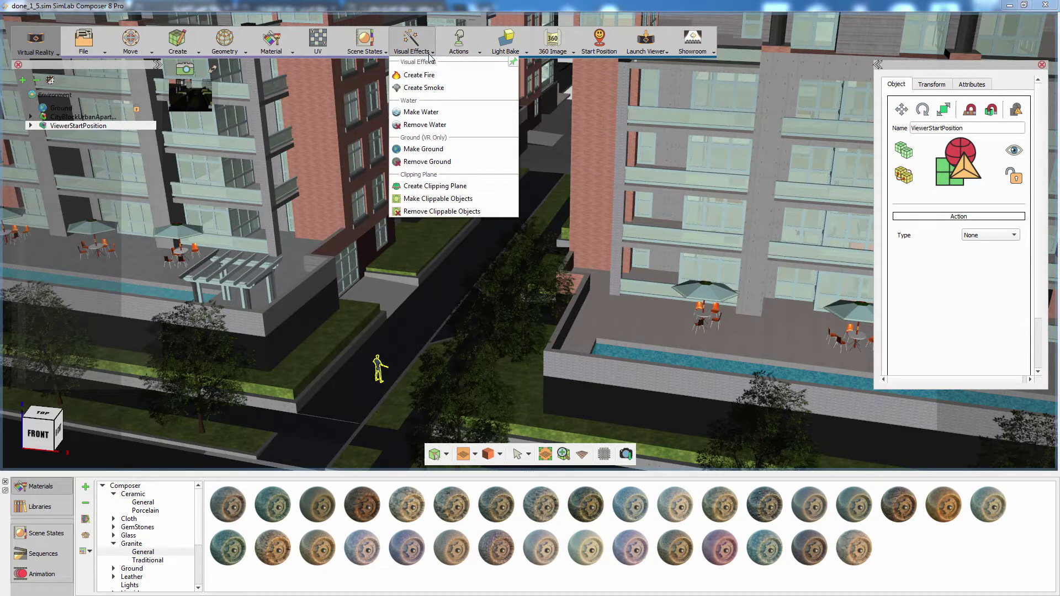
pyautogui.click(425, 153)
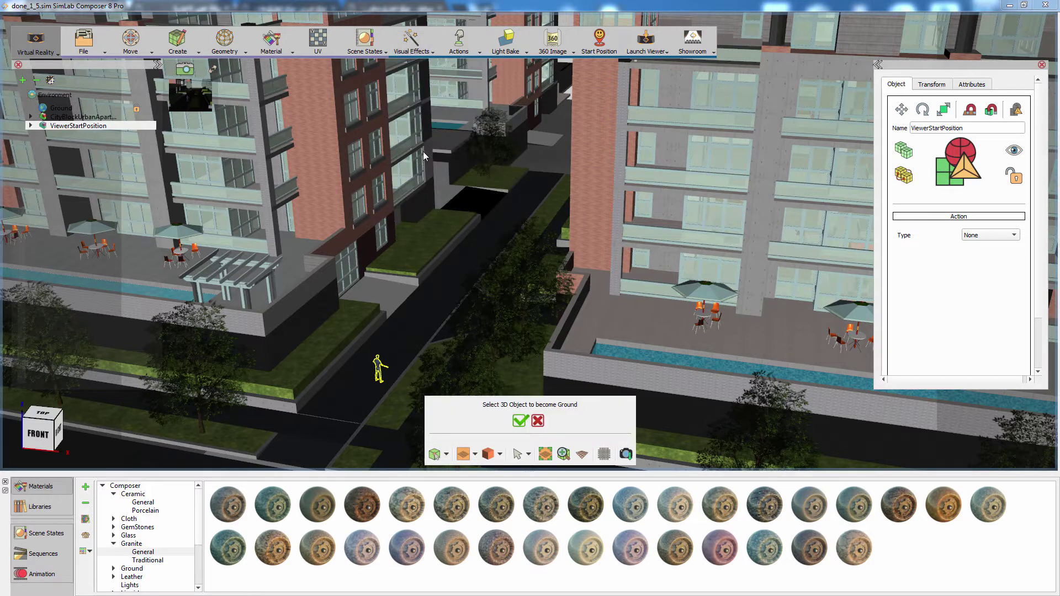
pyautogui.click(625, 313)
pyautogui.click(672, 403)
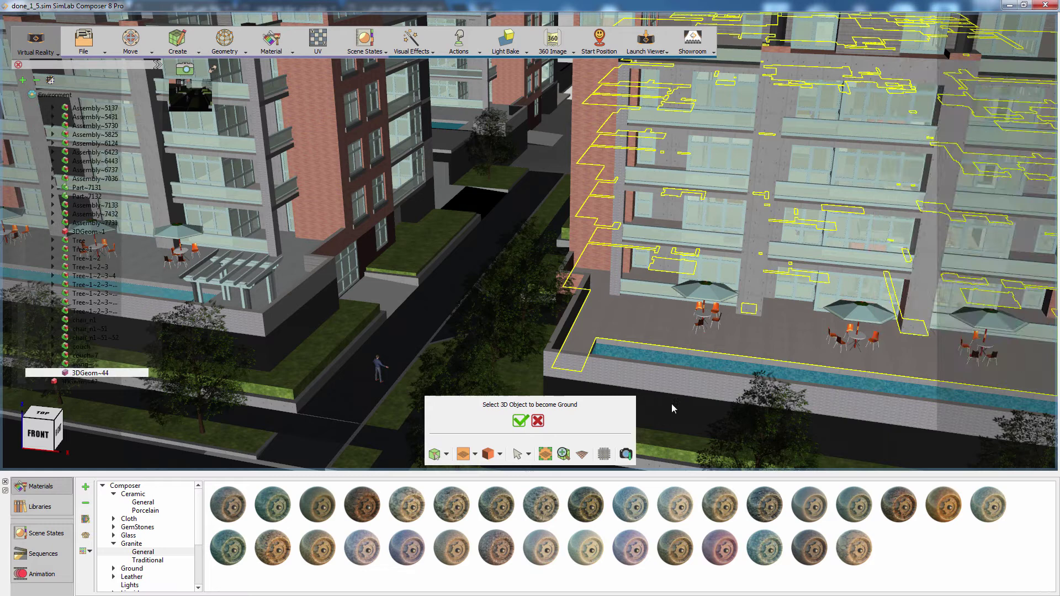
pyautogui.click(400, 395)
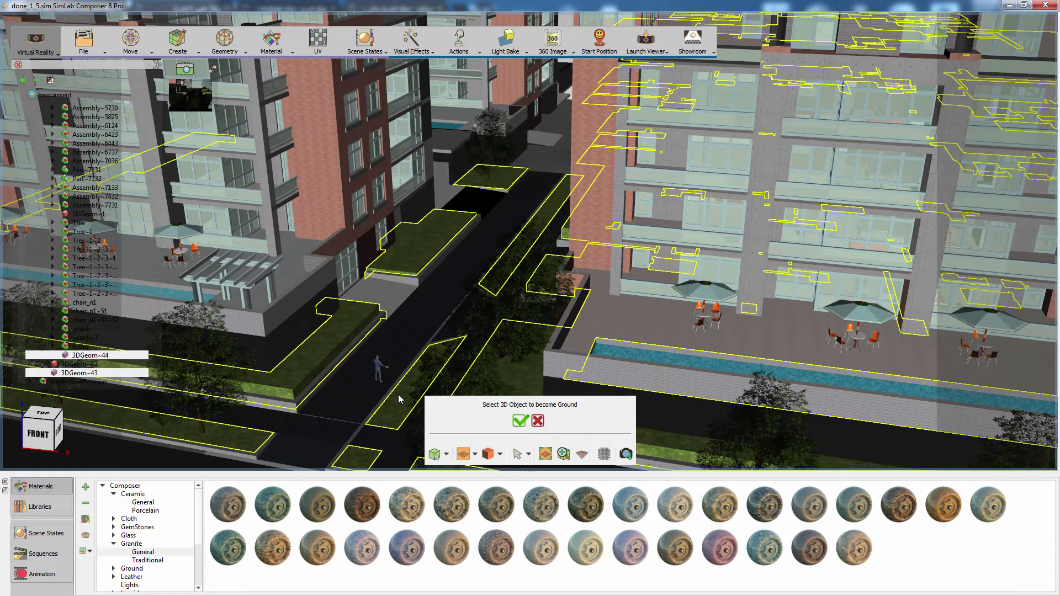
pyautogui.click(288, 276)
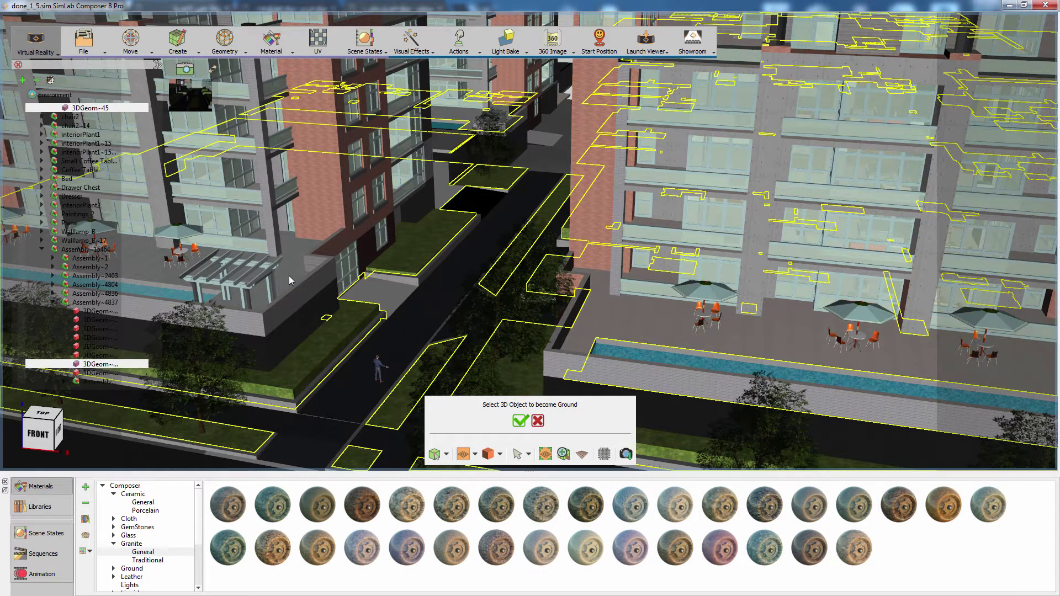
pyautogui.click(519, 421)
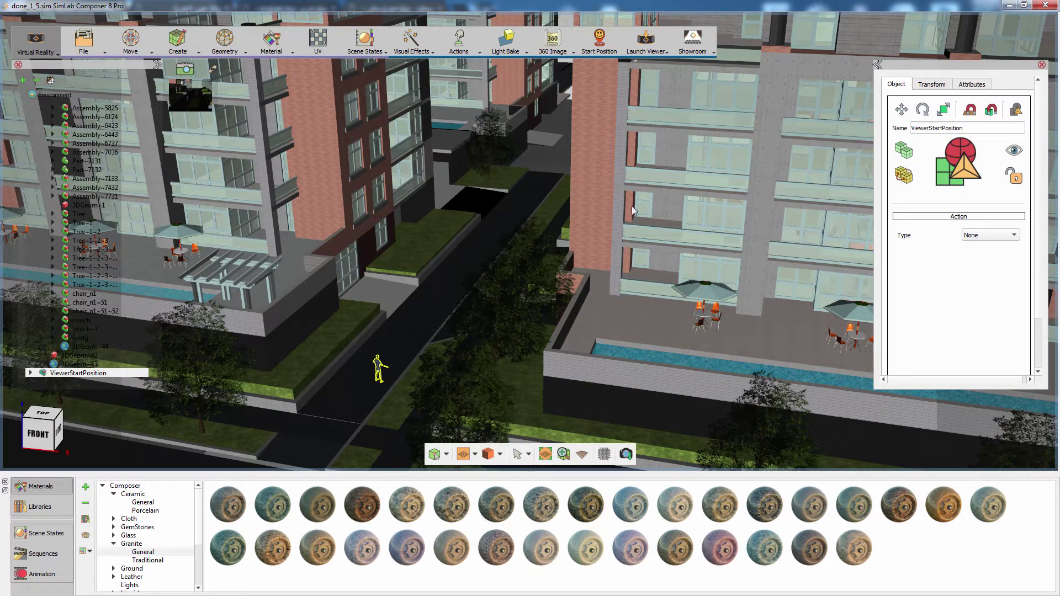
# Step: Launch the VR Viewer to walk through the scene with the start position and ground
pyautogui.click(651, 54)
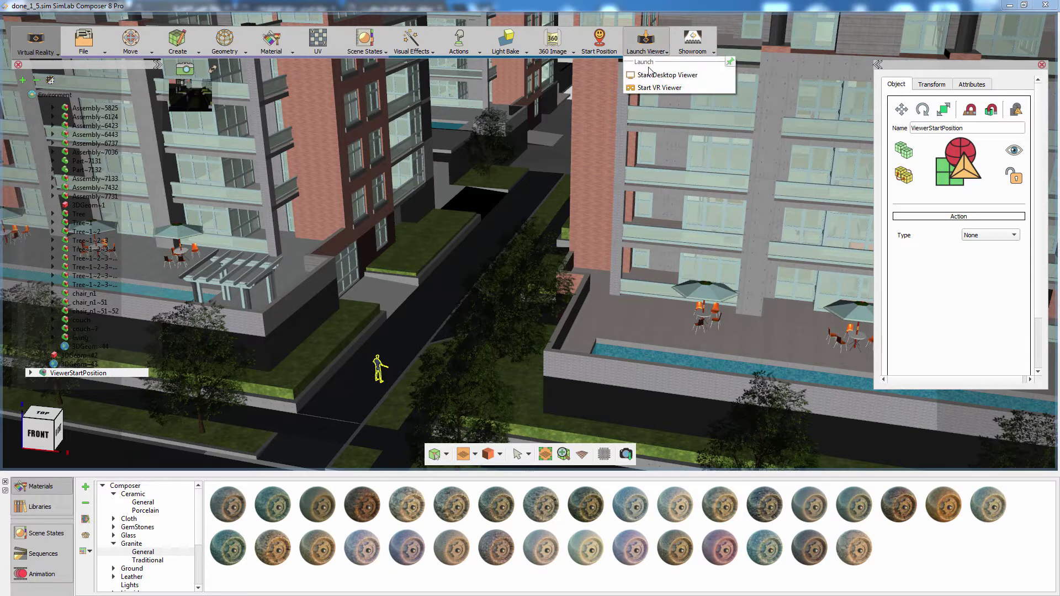
pyautogui.click(651, 87)
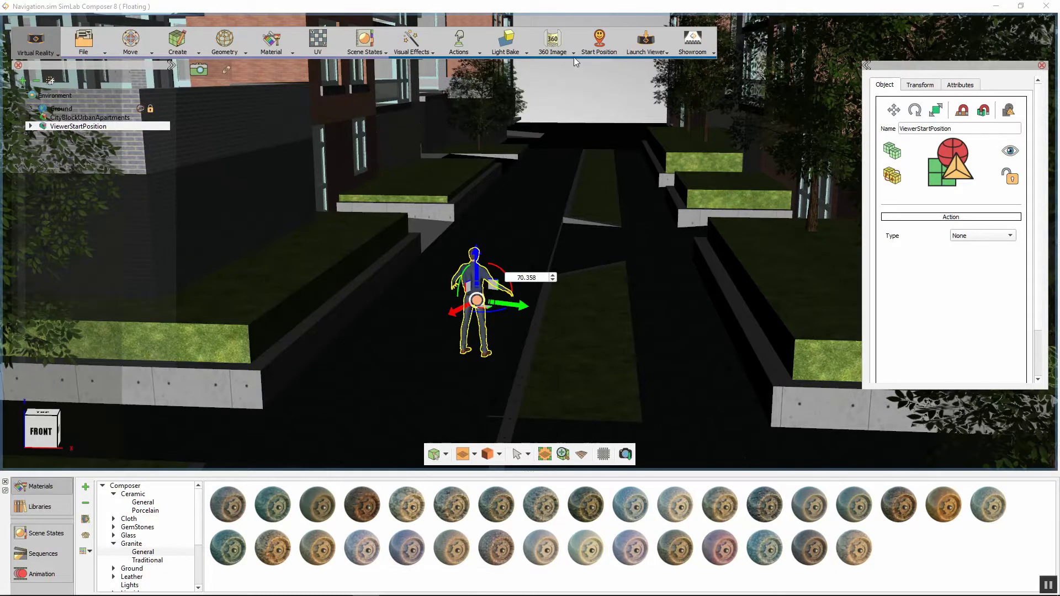
# Step: Create a VR camera and snap it onto the terrace floor beside the swimming pool
pyautogui.click(573, 52)
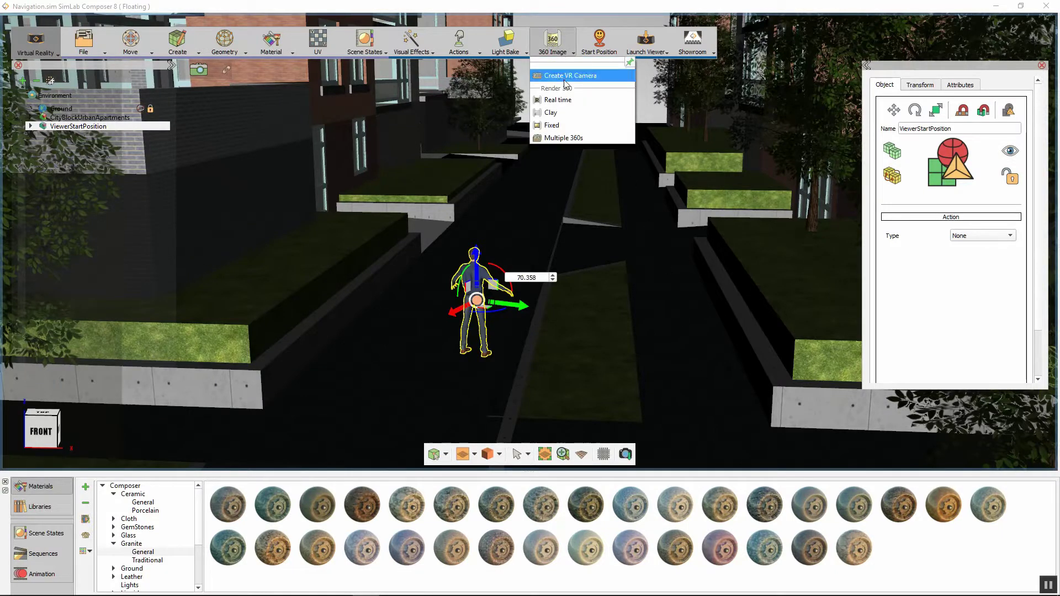
pyautogui.click(564, 78)
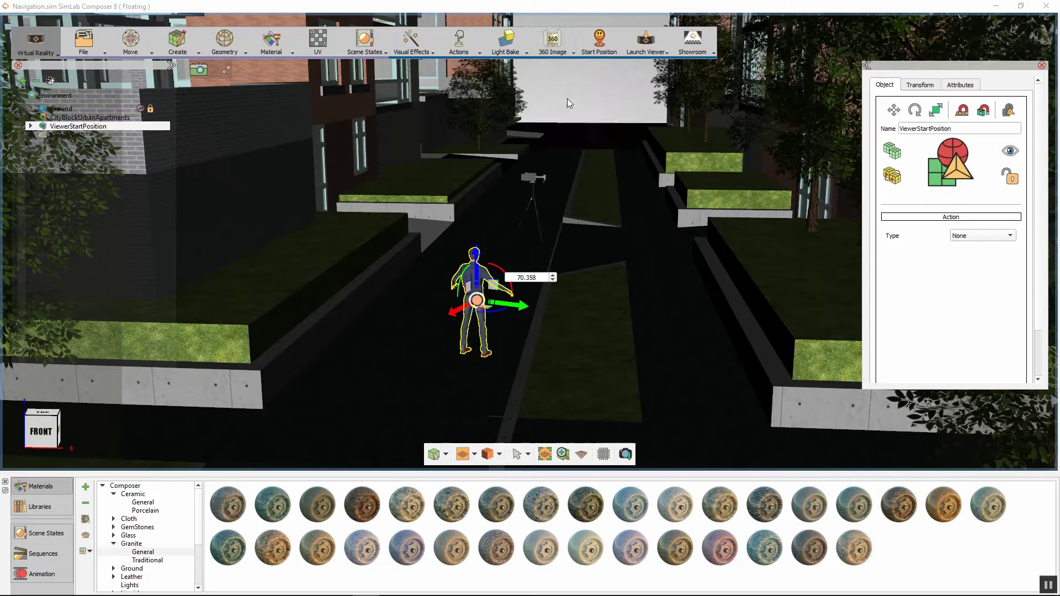
pyautogui.moveTo(589, 156); pyautogui.dragTo(440, 203)
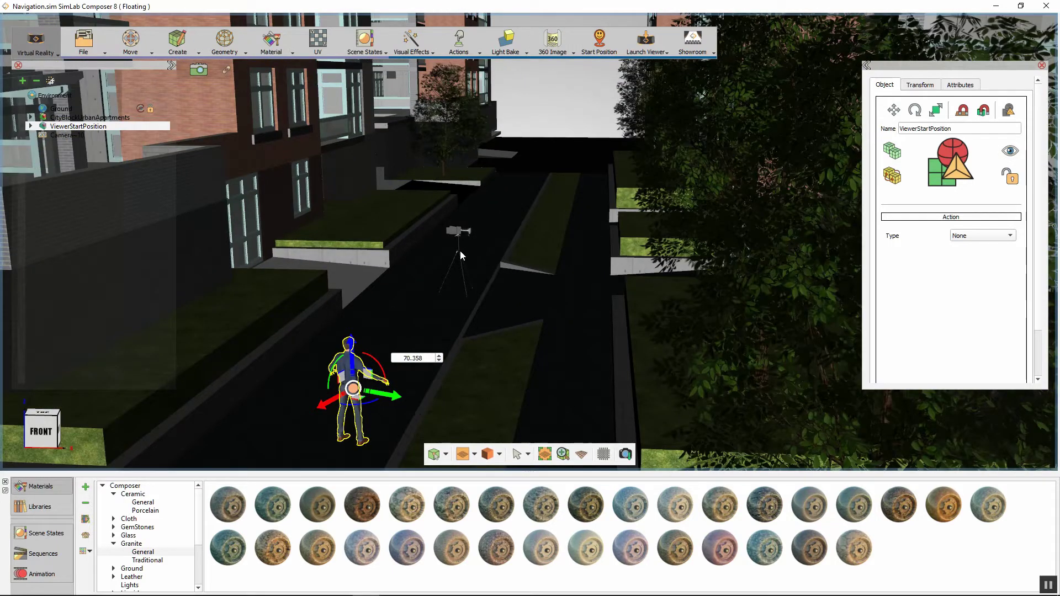
pyautogui.click(57, 135)
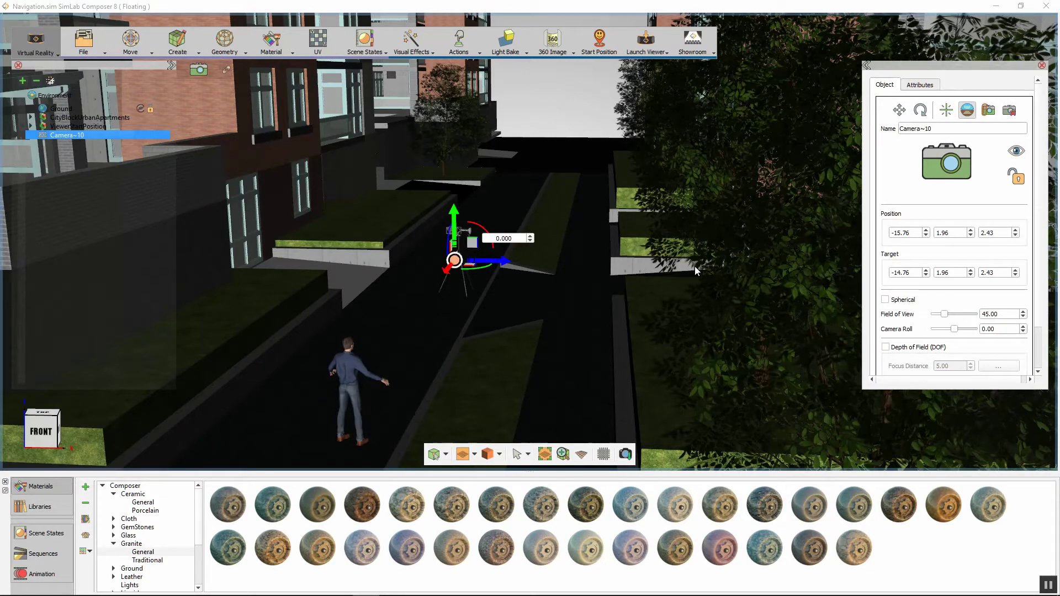
pyautogui.moveTo(695, 266); pyautogui.dragTo(256, 267)
pyautogui.moveTo(583, 253); pyautogui.dragTo(244, 322)
pyautogui.moveTo(544, 246); pyautogui.dragTo(253, 339, button='middle')
pyautogui.press('s')
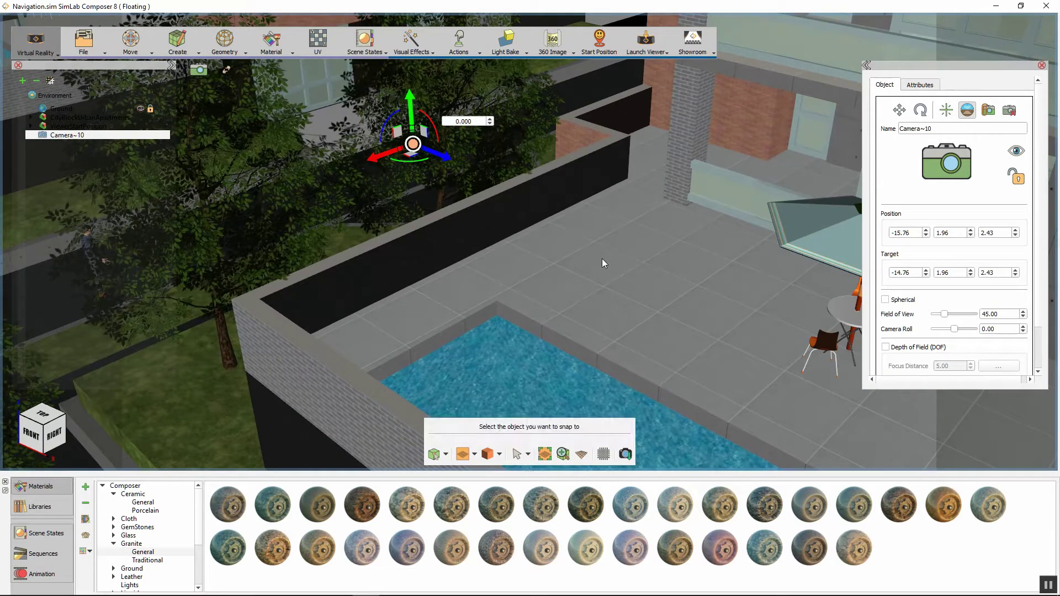
pyautogui.click(602, 259)
# Step: Create a second VR camera inside the furnished apartment near the dining table
pyautogui.moveTo(659, 266); pyautogui.dragTo(517, 285, button='middle')
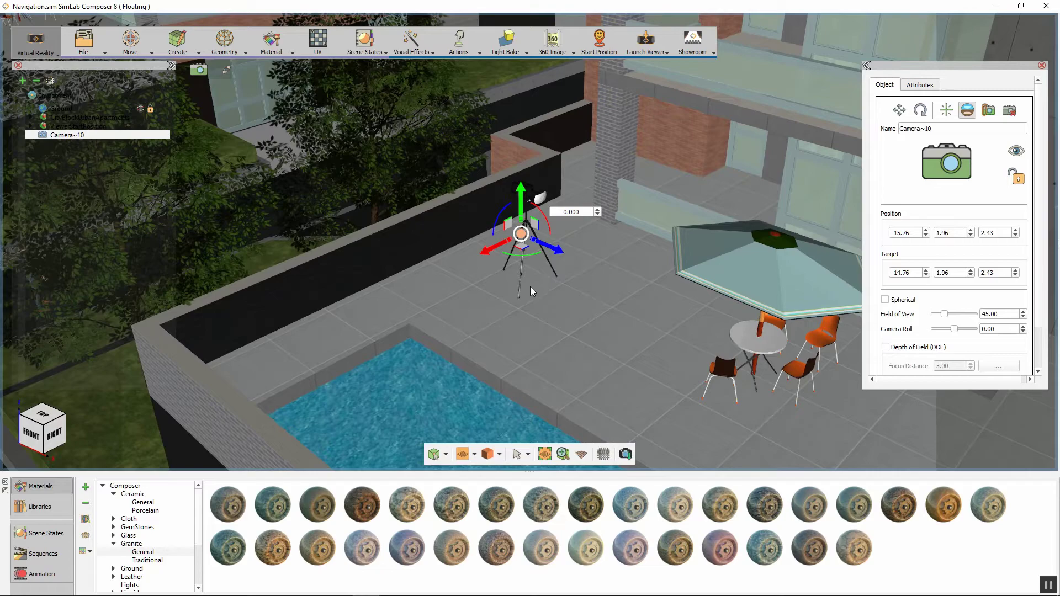
pyautogui.moveTo(552, 310); pyautogui.dragTo(647, 237)
pyautogui.scroll(-3, 647, 237)
pyautogui.moveTo(591, 165); pyautogui.dragTo(456, 296, button='middle')
pyautogui.moveTo(607, 205); pyautogui.dragTo(312, 231, button='middle')
pyautogui.scroll(2, 806, 162)
pyautogui.scroll(3, 658, 221)
pyautogui.moveTo(806, 163); pyautogui.dragTo(644, 297, button='middle')
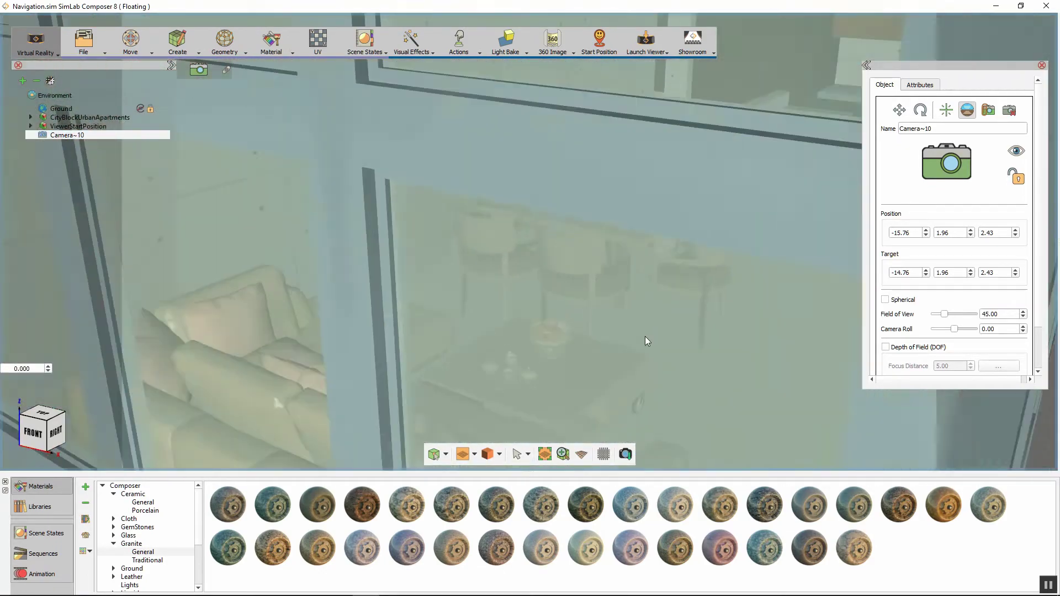
pyautogui.scroll(3, 653, 182)
pyautogui.moveTo(653, 182); pyautogui.dragTo(442, 186)
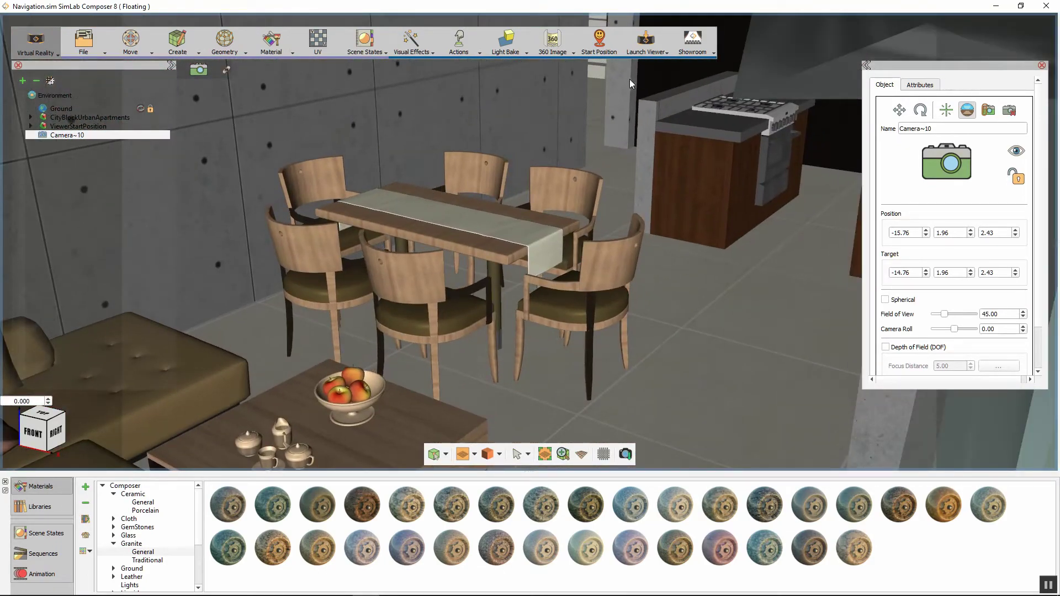
pyautogui.click(573, 53)
pyautogui.click(567, 74)
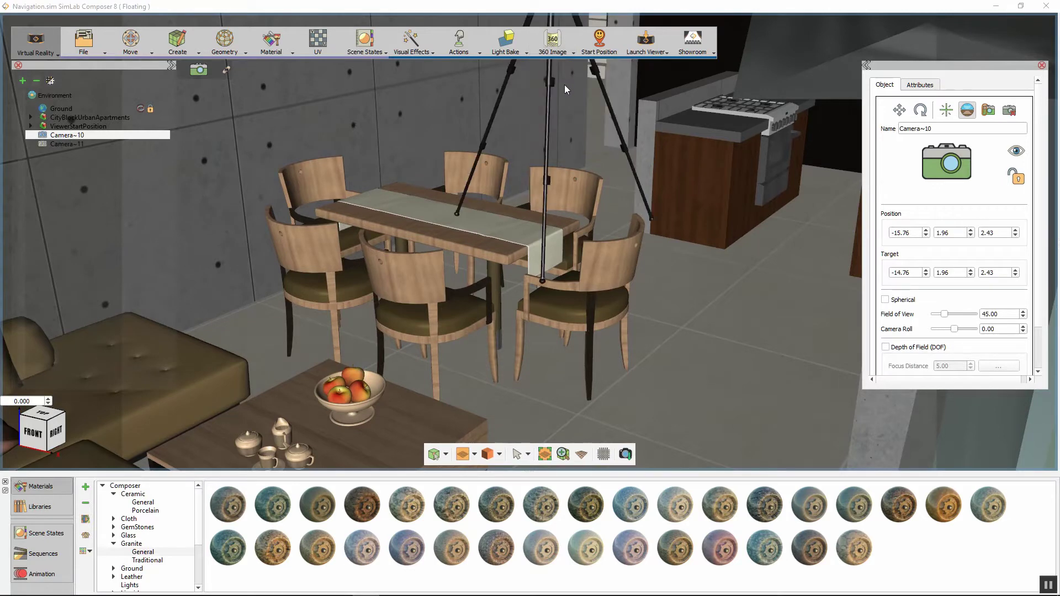
# Step: Snap the apartment camera onto the floor between dining table and kitchen, and rotate it about -99° around its vertical axis
pyautogui.click(83, 144)
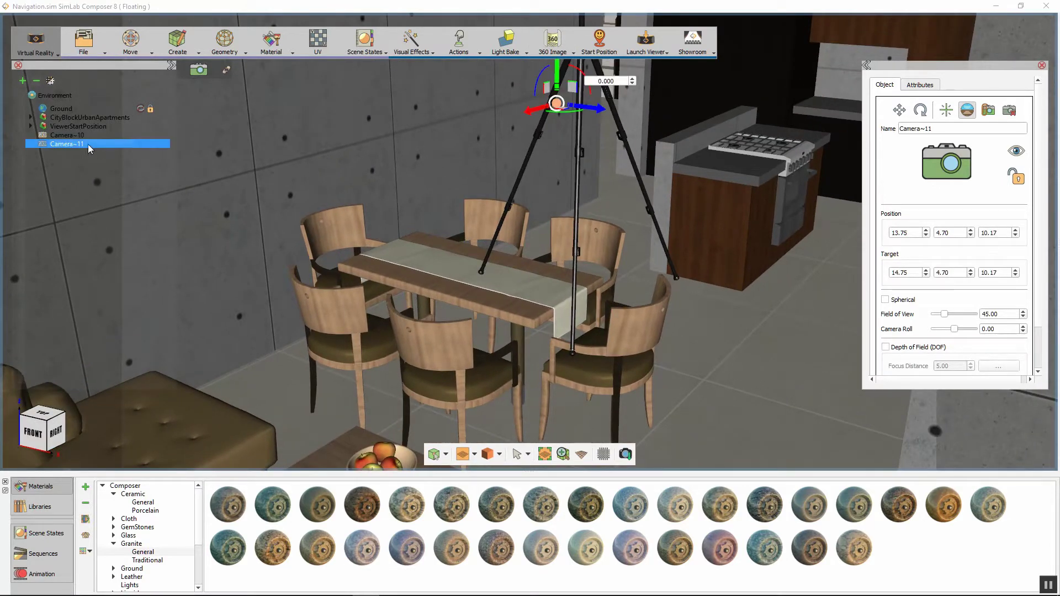
pyautogui.press('s')
pyautogui.click(761, 304)
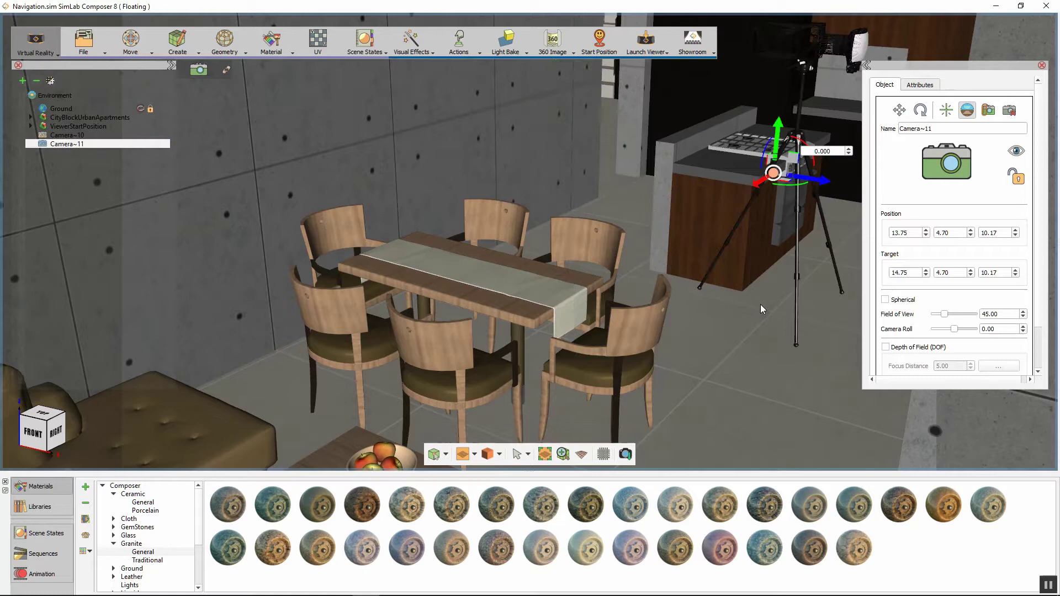
pyautogui.moveTo(789, 188); pyautogui.dragTo(642, 200)
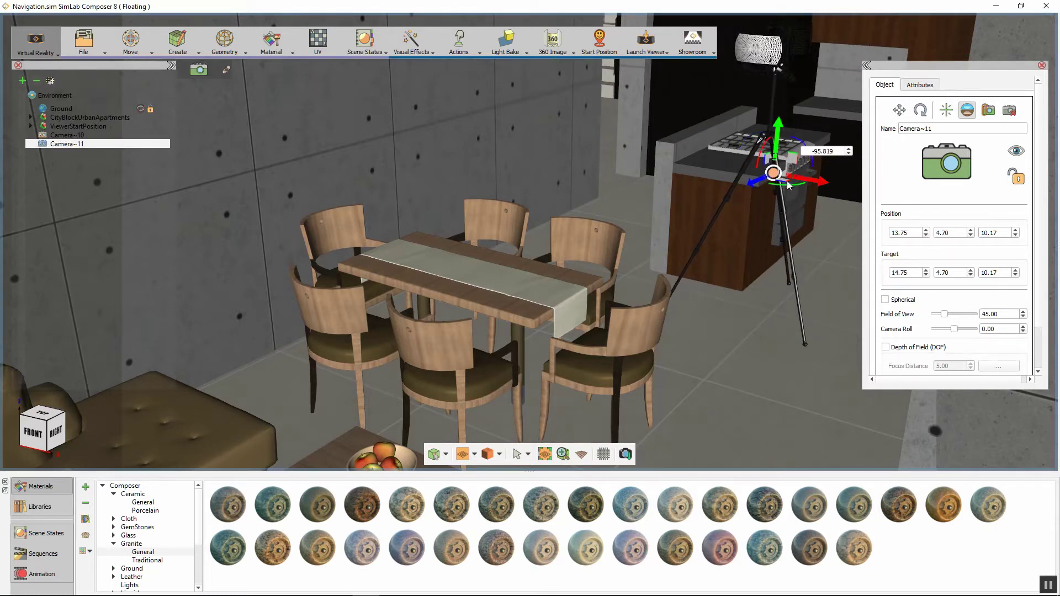
# Step: Launch the VR Viewer with the terrace and apartment cameras in the scene
pyautogui.scroll(-2, 579, 239)
pyautogui.scroll(-3, 578, 240)
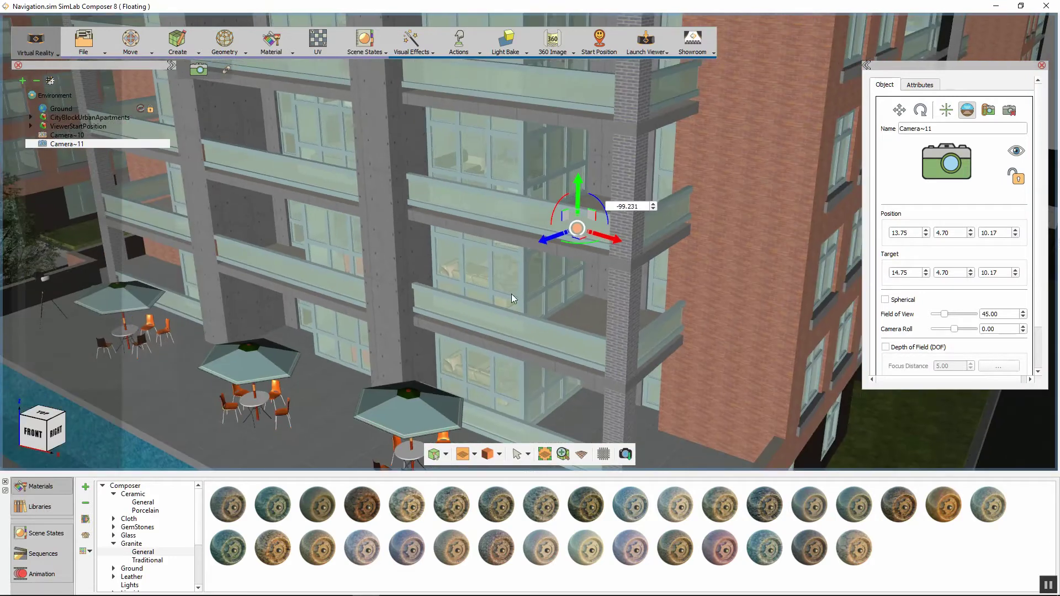
pyautogui.click(646, 49)
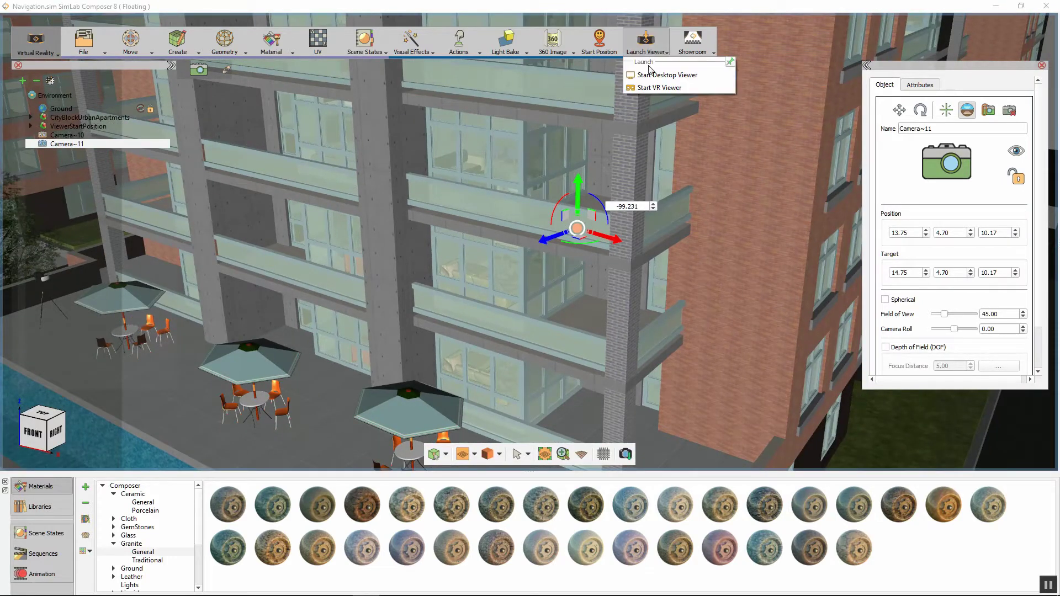
pyautogui.click(651, 89)
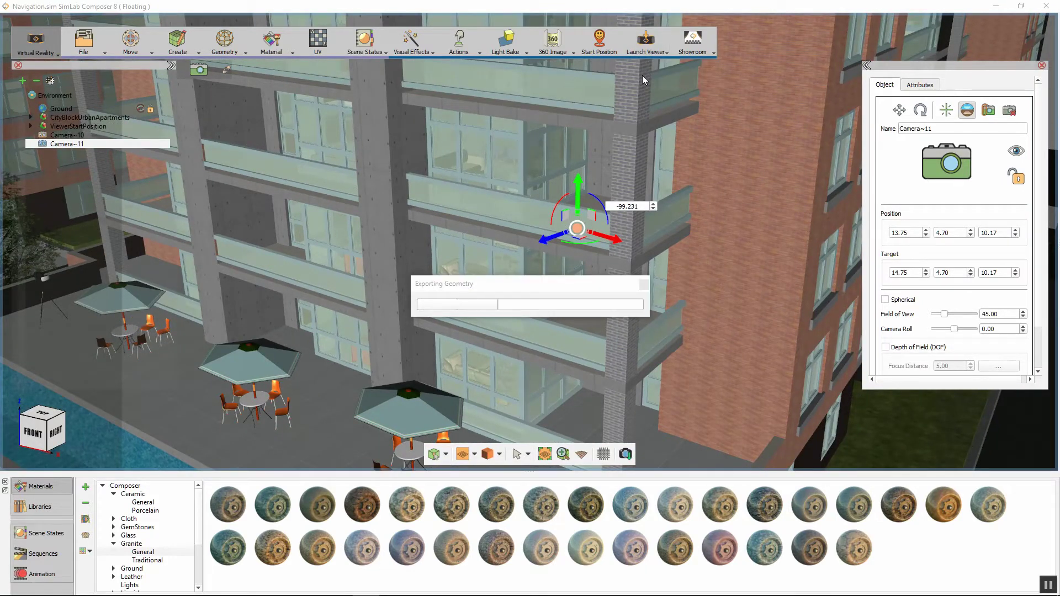